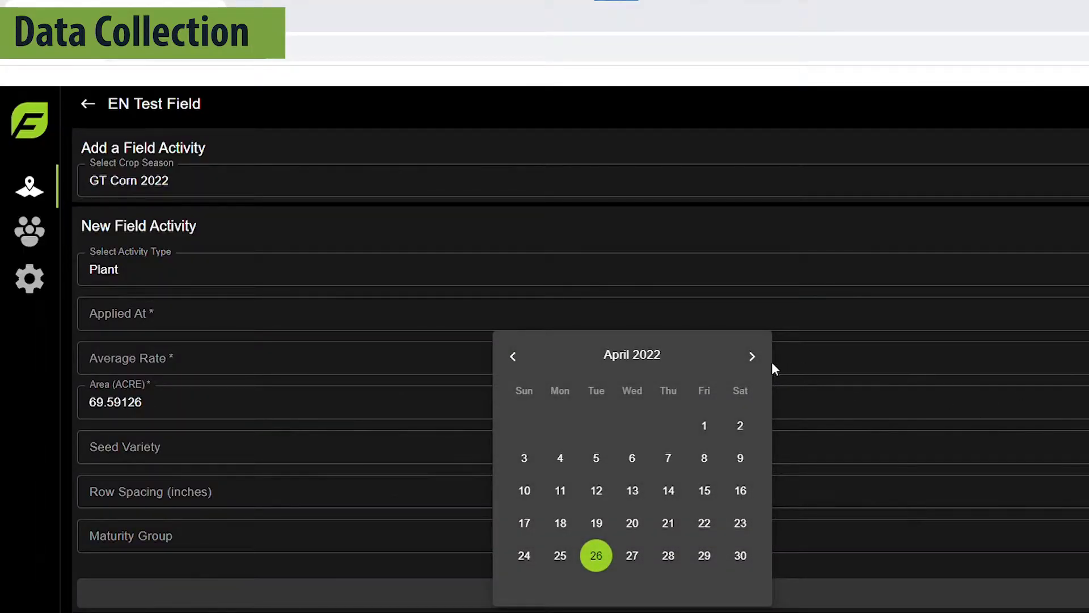
- Set the Plant activity's Applied At date to May 11, 2022
click(753, 358)
click(639, 465)
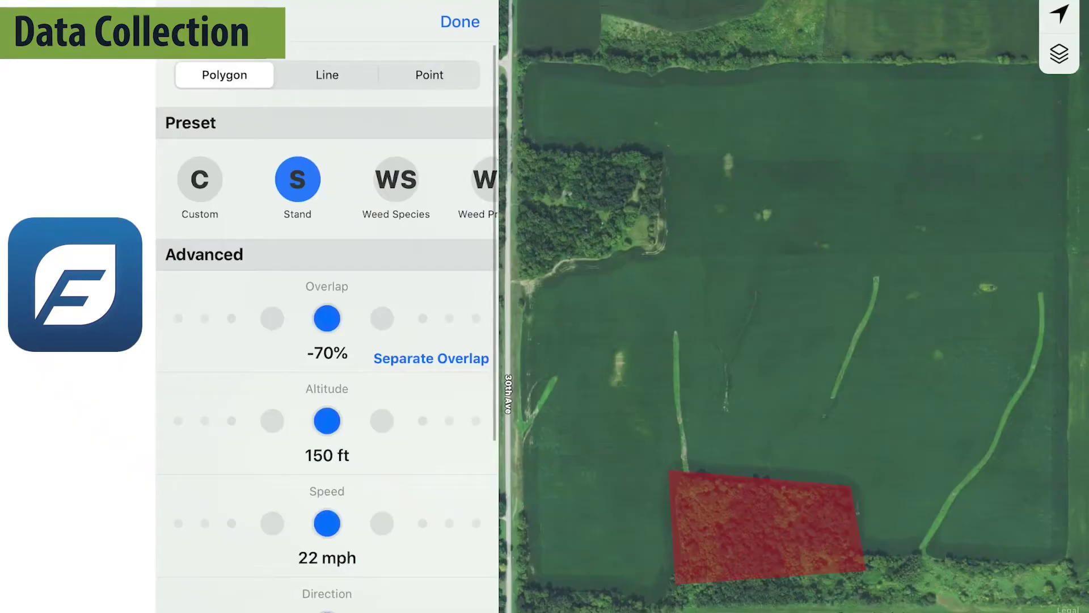
- Switch to Line mode and place eight waypoints snaking across the field's lower section
click(327, 75)
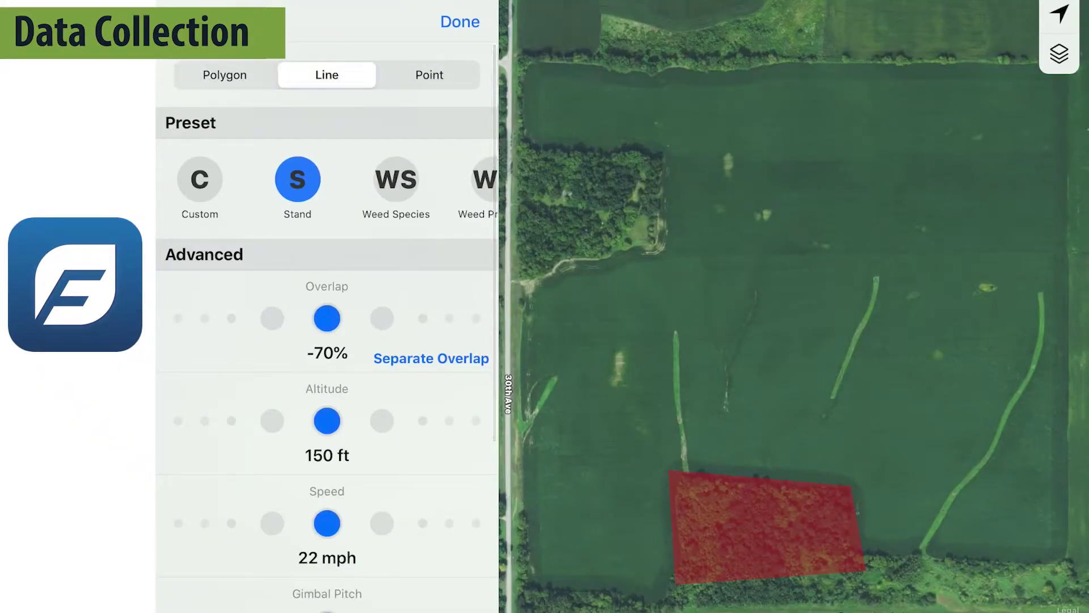
click(555, 558)
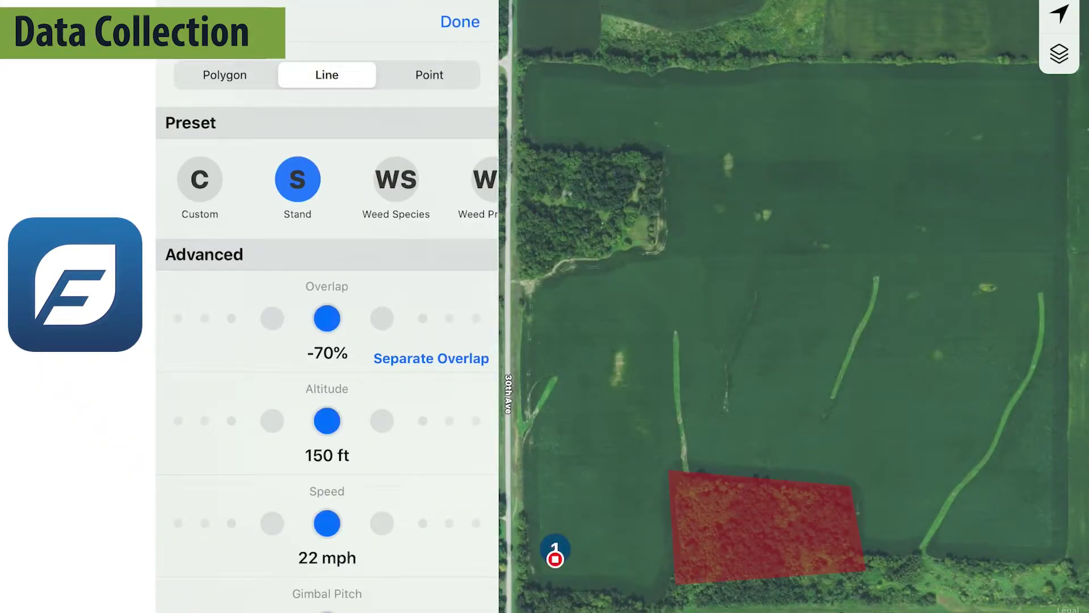
click(649, 565)
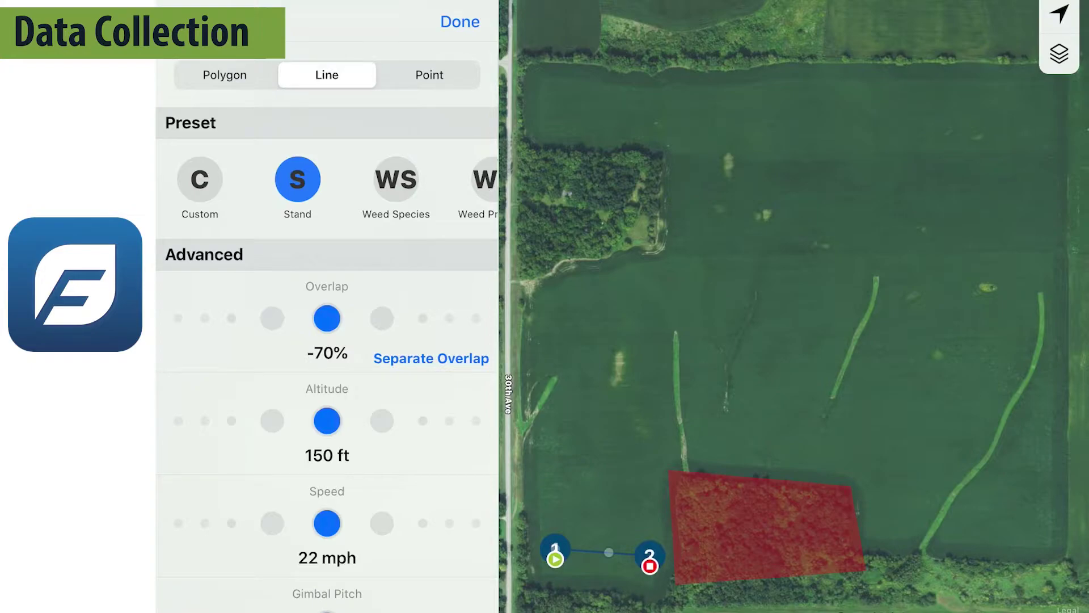
click(649, 495)
click(559, 481)
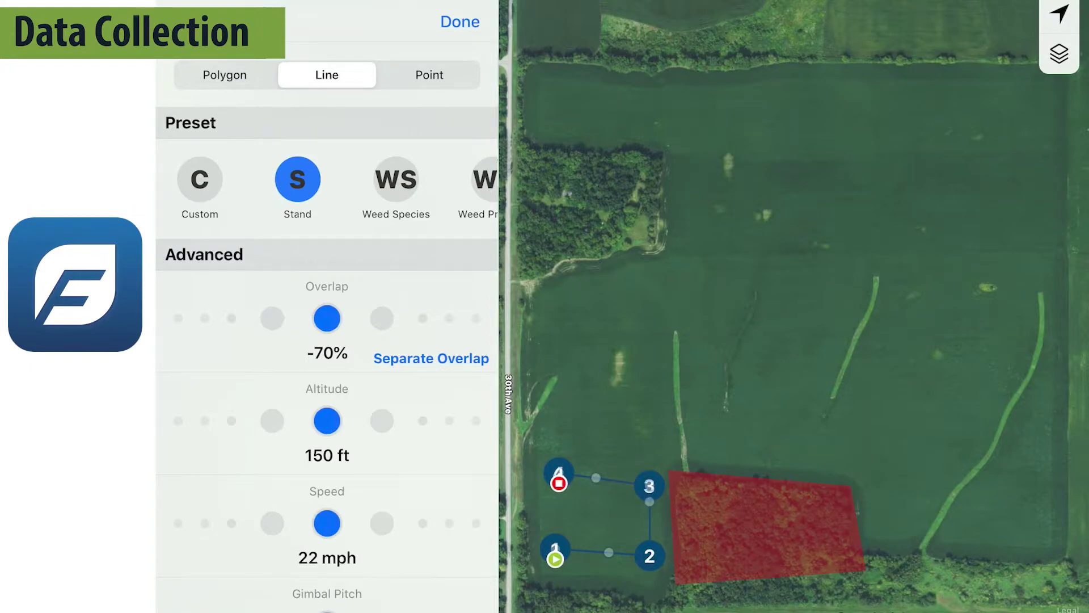
click(561, 416)
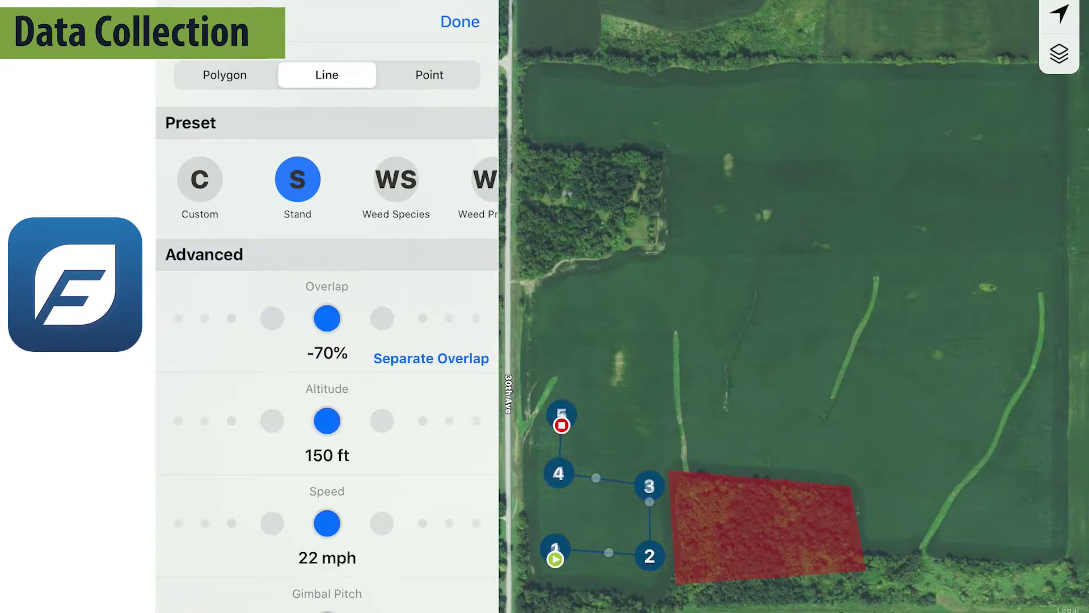
click(877, 429)
click(880, 519)
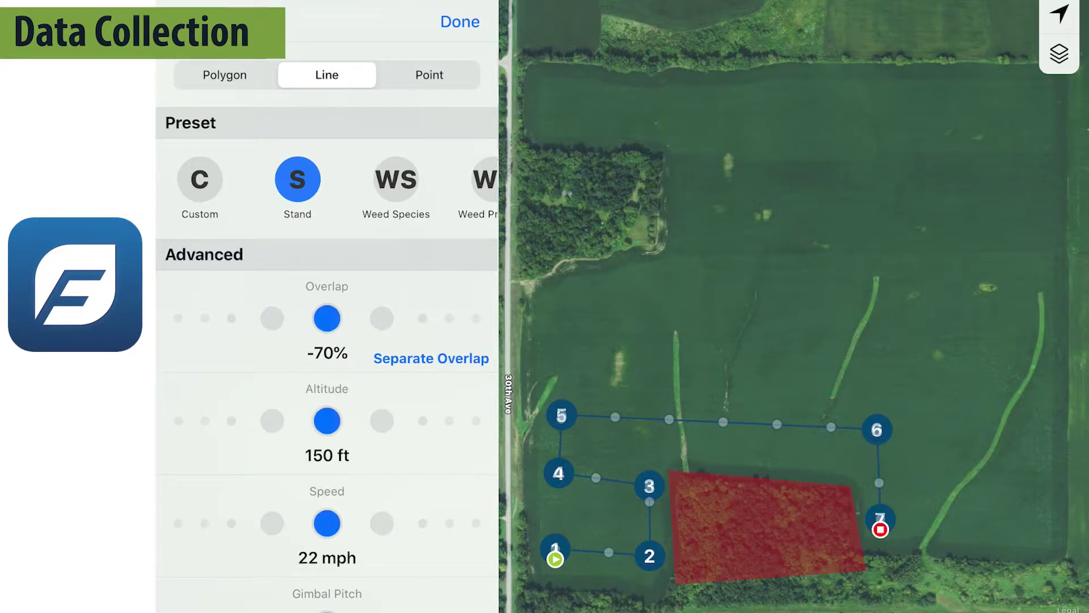
click(1025, 522)
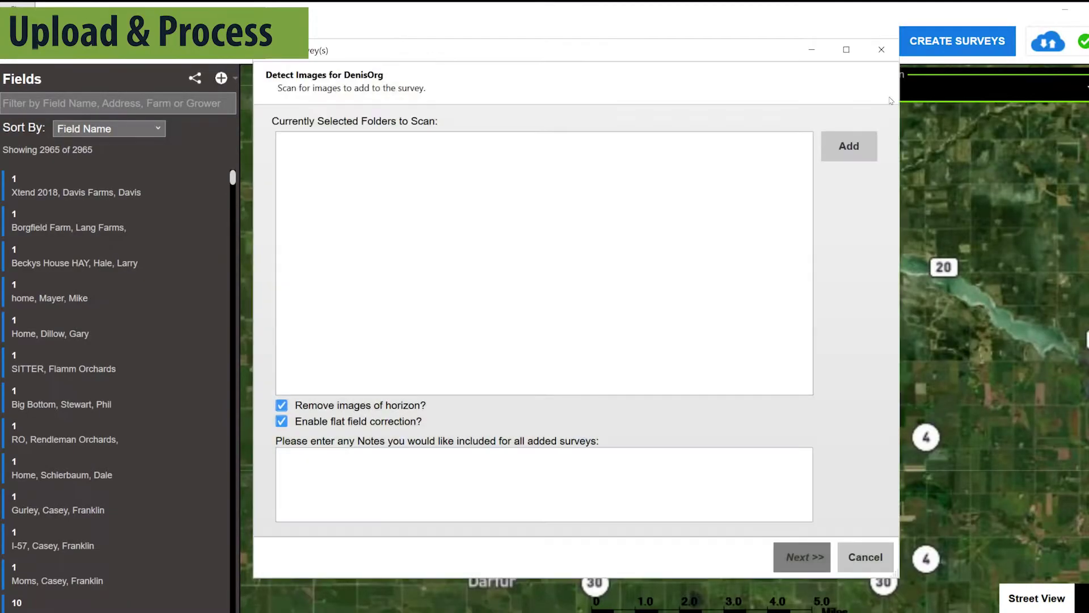
- Import the flight image folder as a survey and add analytics to At Wood Flight Plan
click(849, 146)
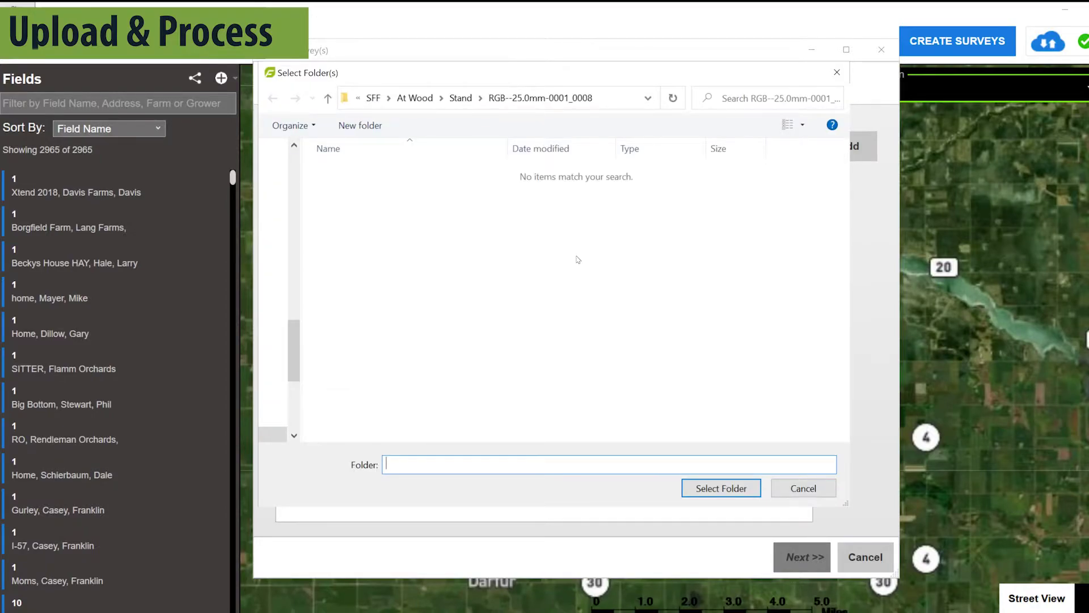
click(721, 489)
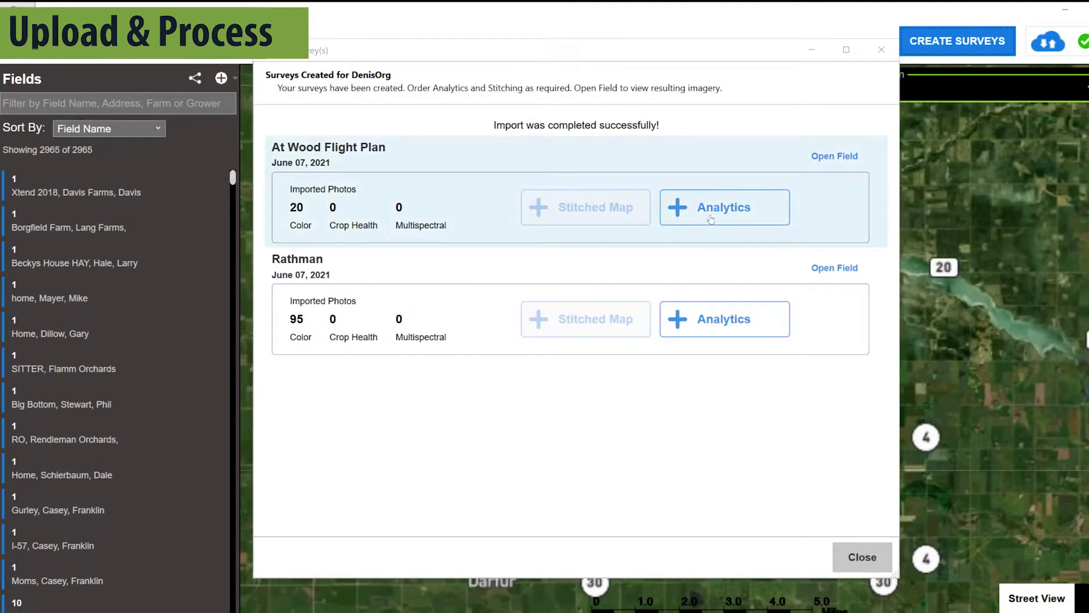
click(690, 216)
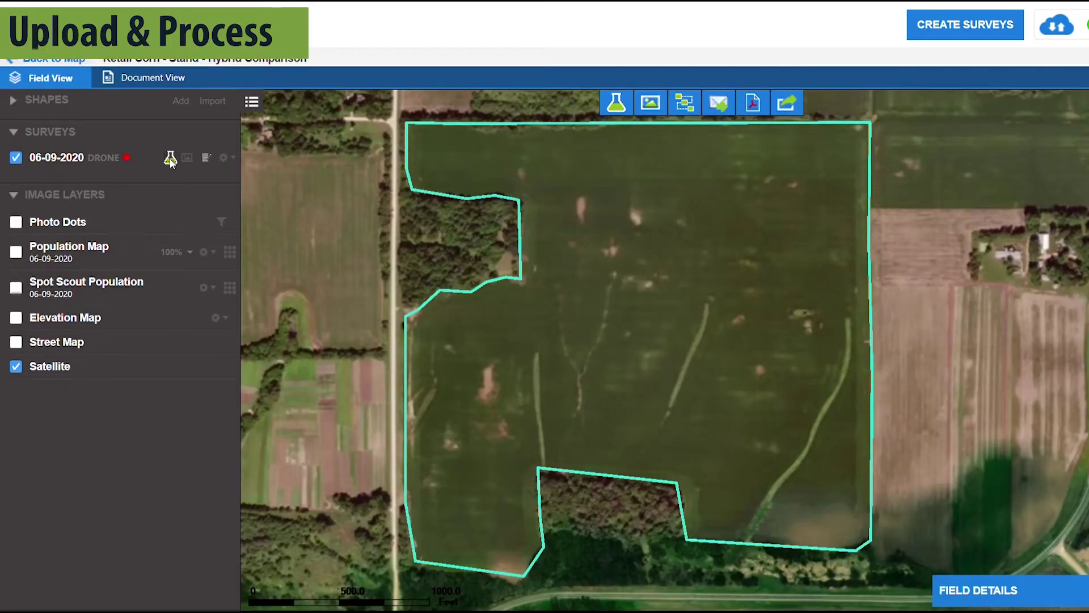
- Trace the analytics area around the field boundary, following the bottom notch and lower-left lobe
click(171, 159)
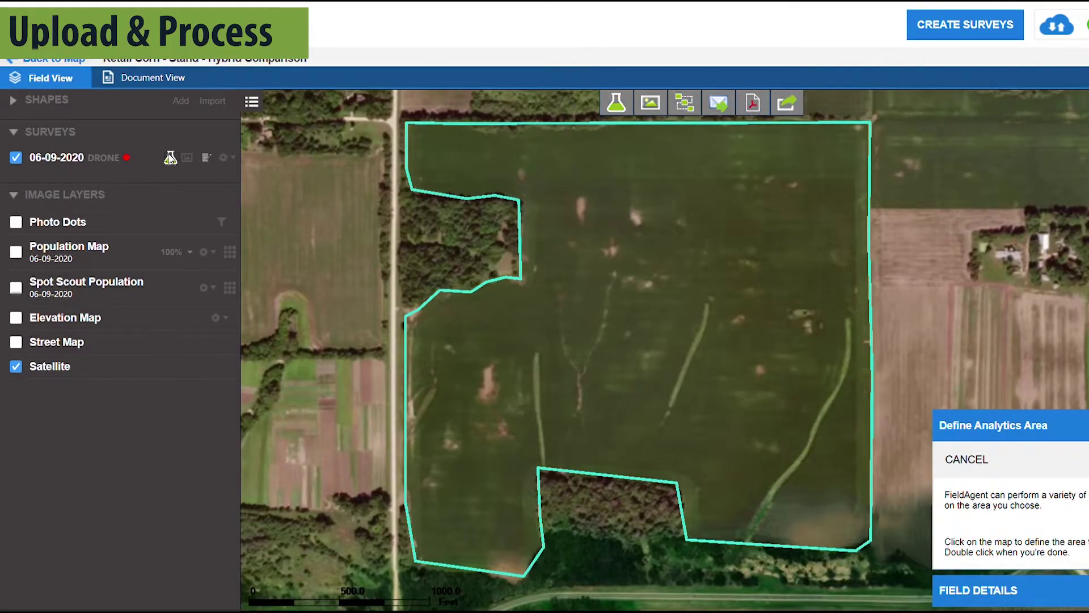
click(409, 126)
click(867, 127)
click(858, 154)
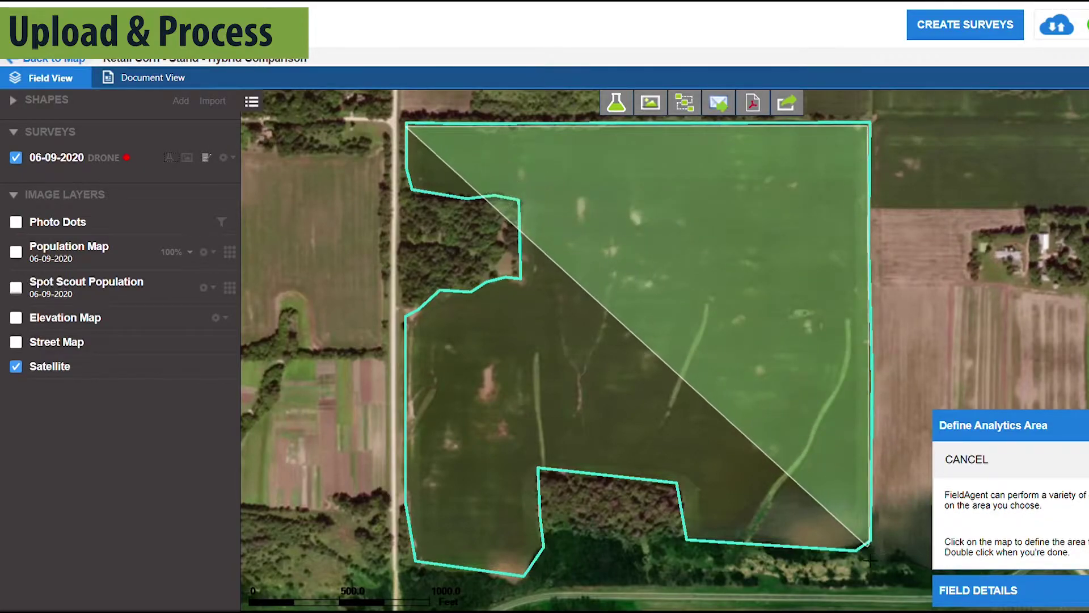
click(867, 550)
click(686, 539)
click(677, 481)
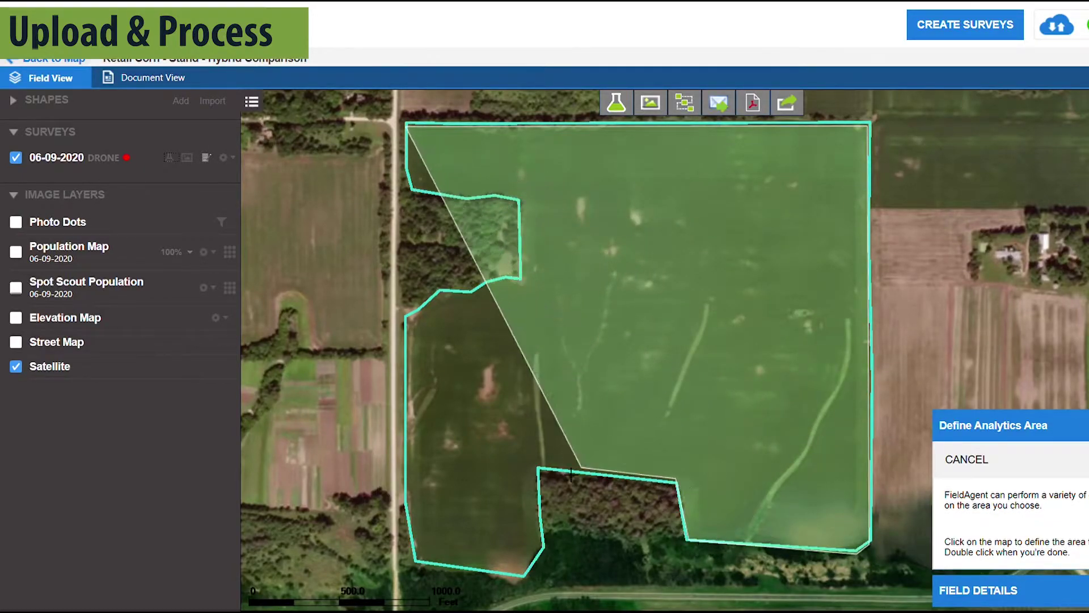
click(538, 468)
click(543, 547)
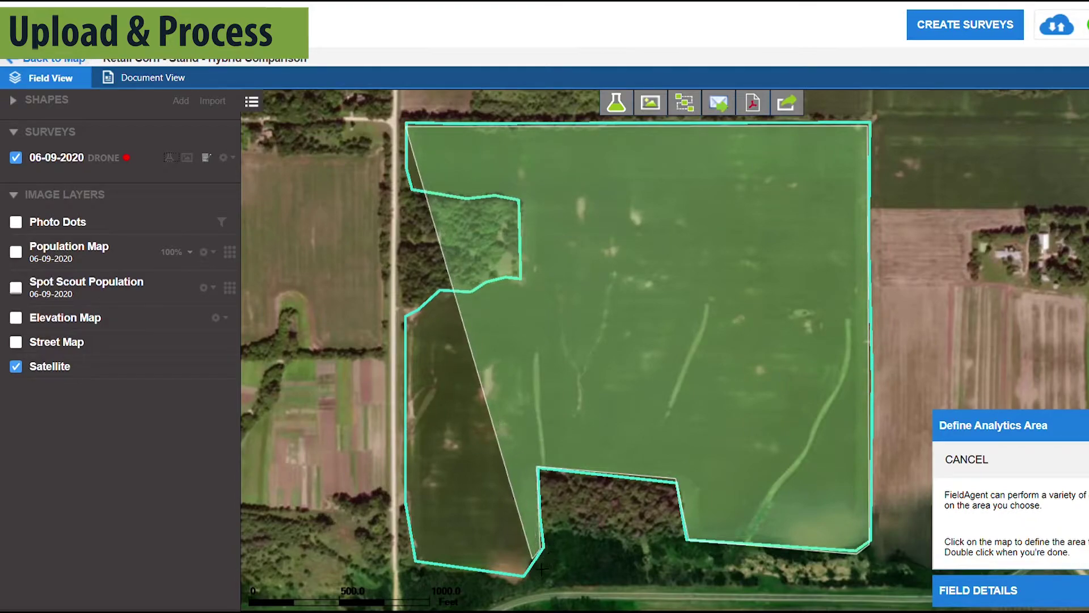
click(516, 579)
click(414, 570)
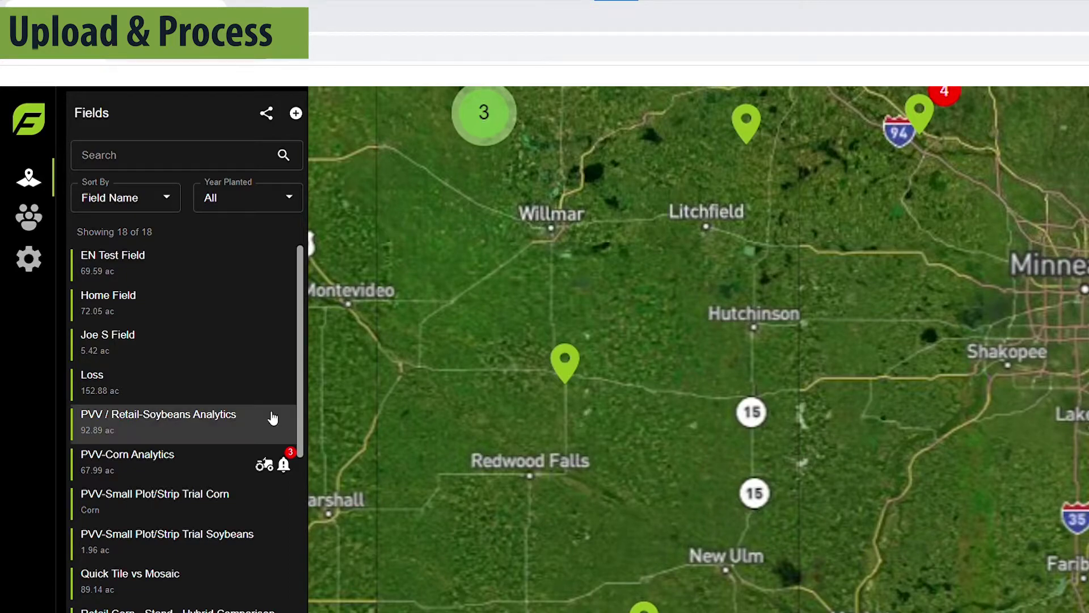
- Order a Stand Count analysis for the PVV / Retail-Soybeans field
click(234, 431)
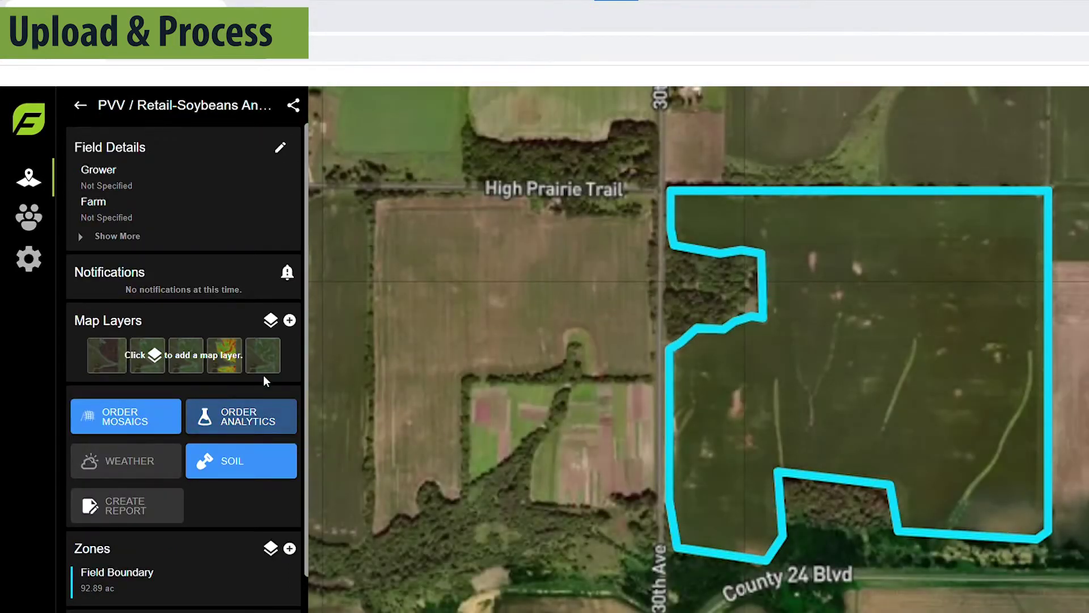
click(289, 320)
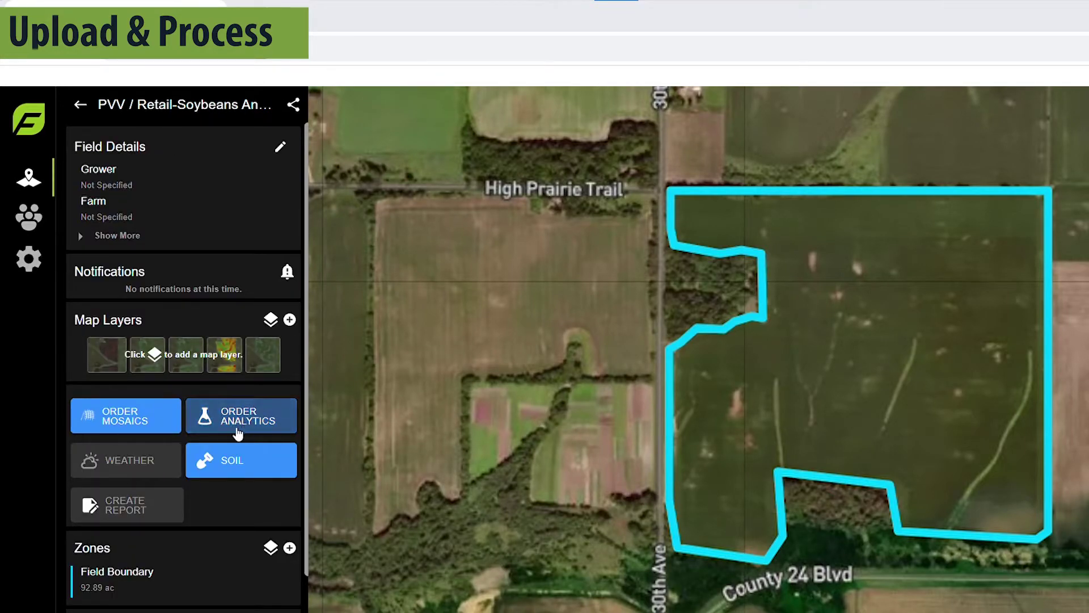
click(235, 417)
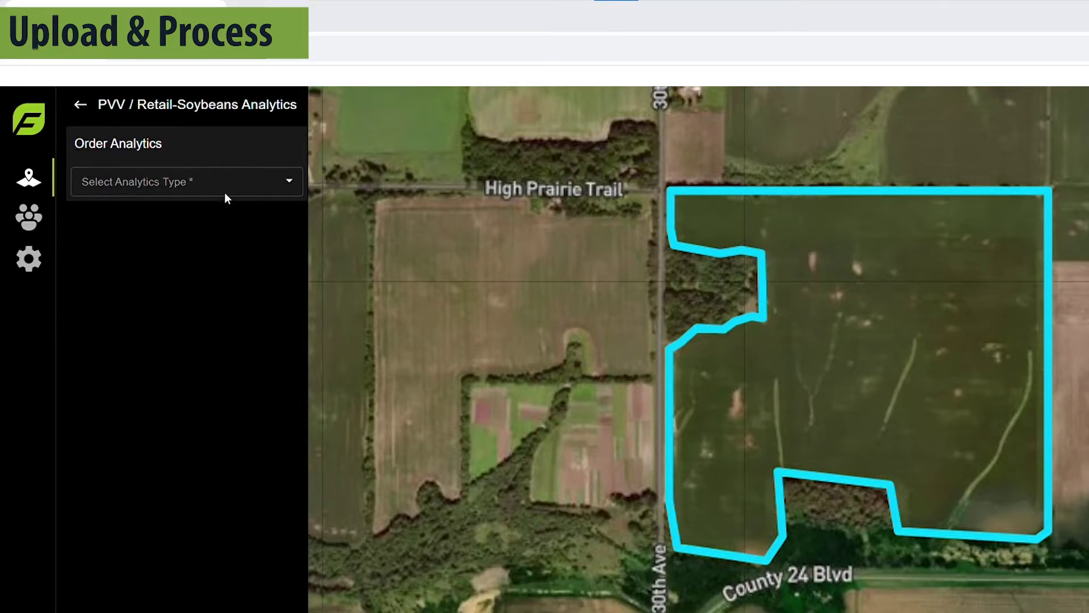
click(226, 181)
click(185, 298)
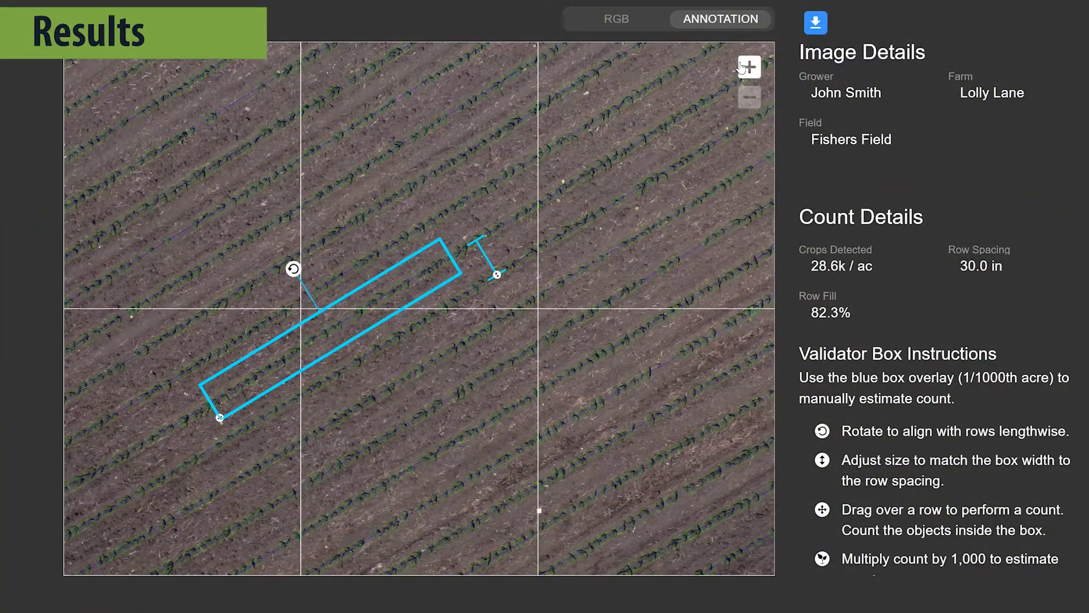
- Zoom in twice and pan along the crop rows around the blue validator box
click(741, 66)
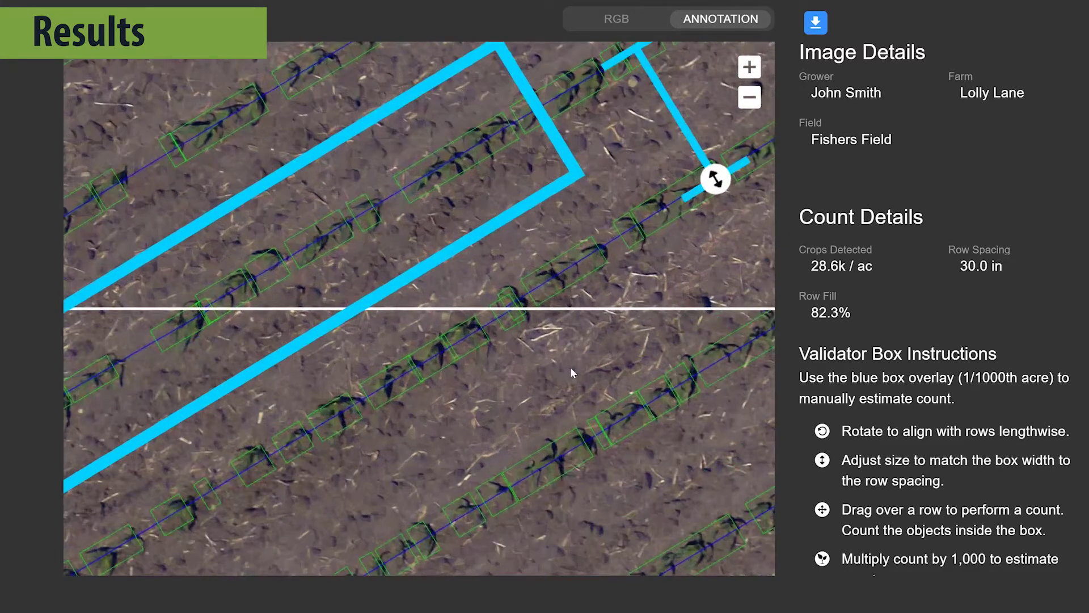
drag(572, 373, 617, 504)
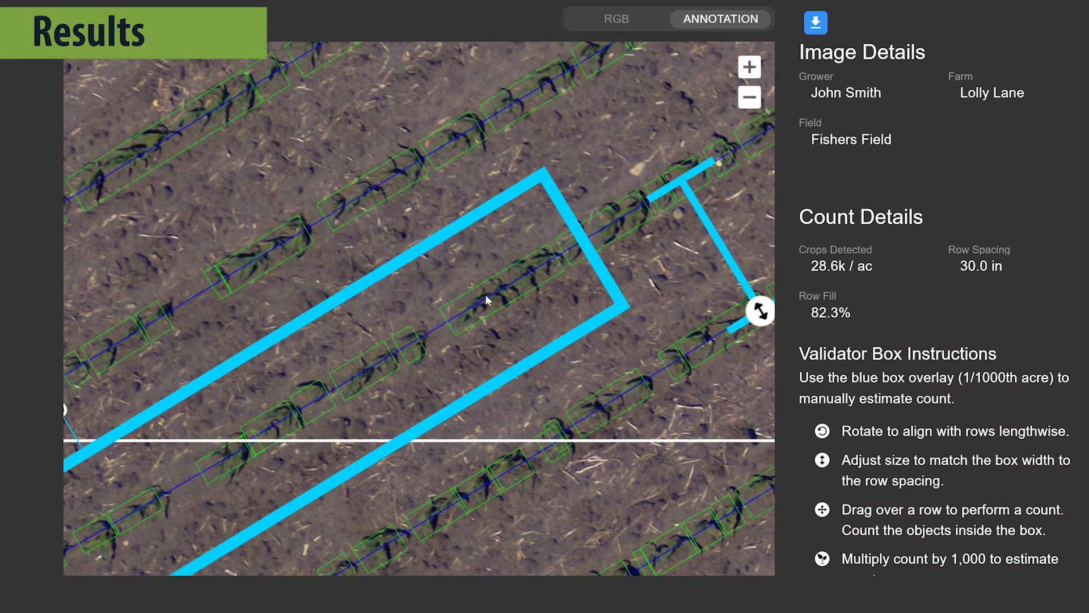
click(749, 67)
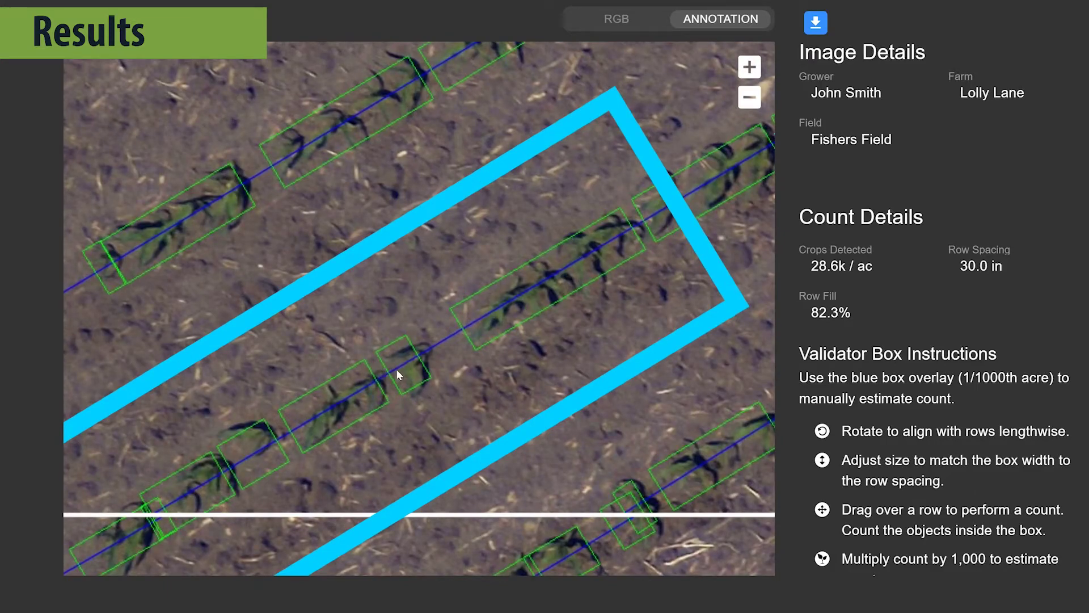
drag(318, 414, 703, 141)
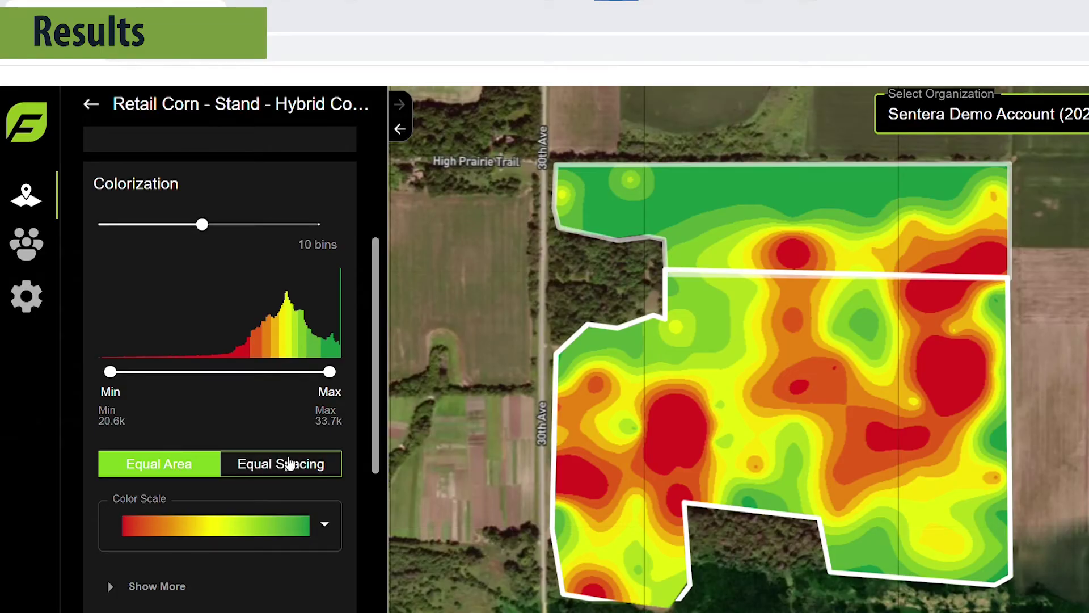
- Recolour the population map with Equal Spacing, a white-to-red scale and a 29.6k maximum
click(290, 462)
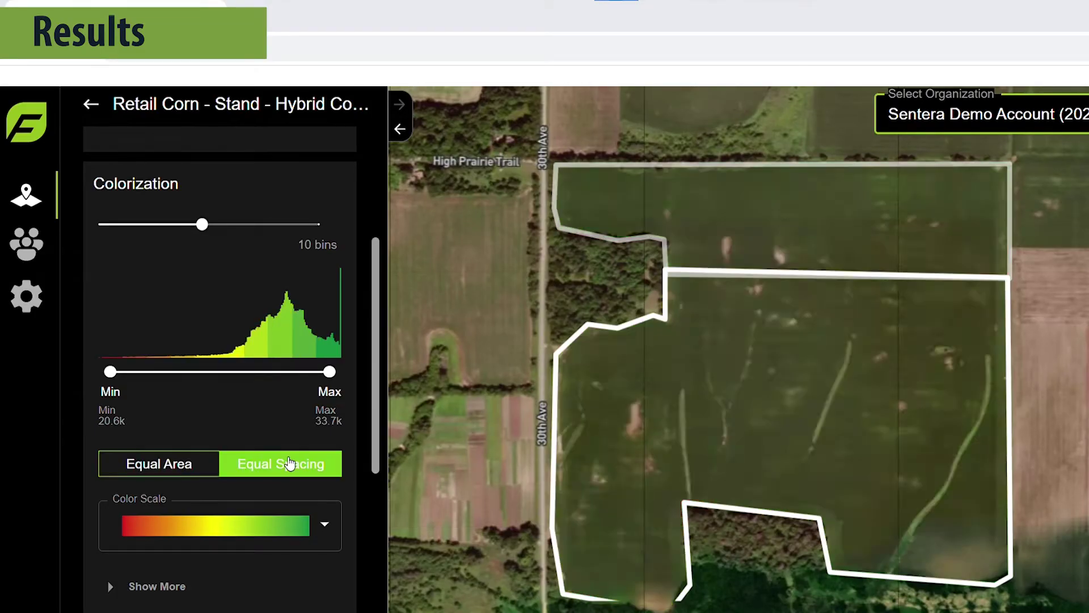
click(324, 523)
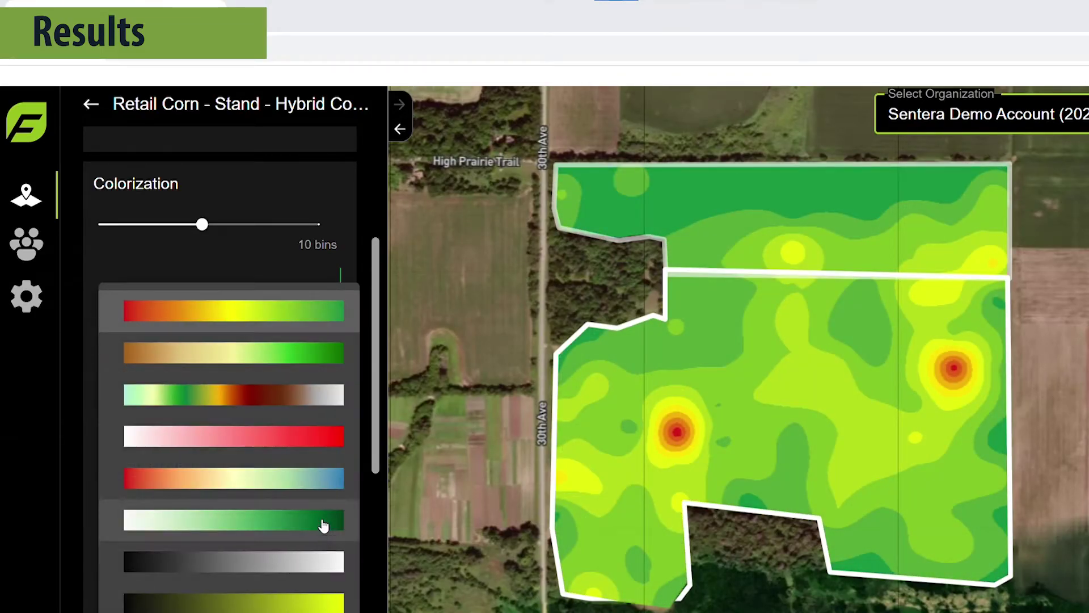
click(318, 443)
drag(329, 373, 264, 377)
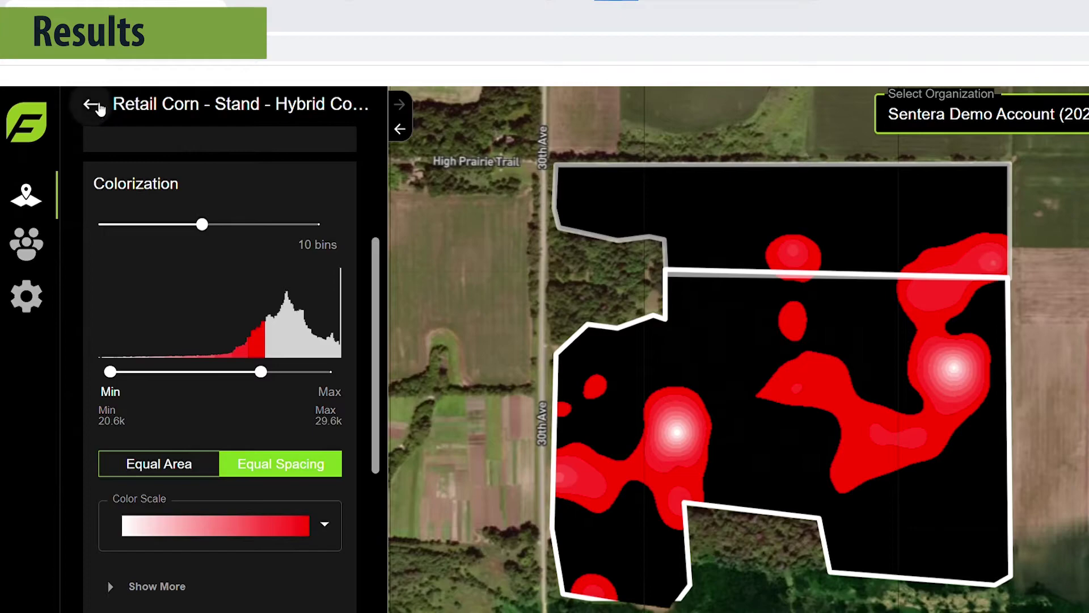
click(97, 105)
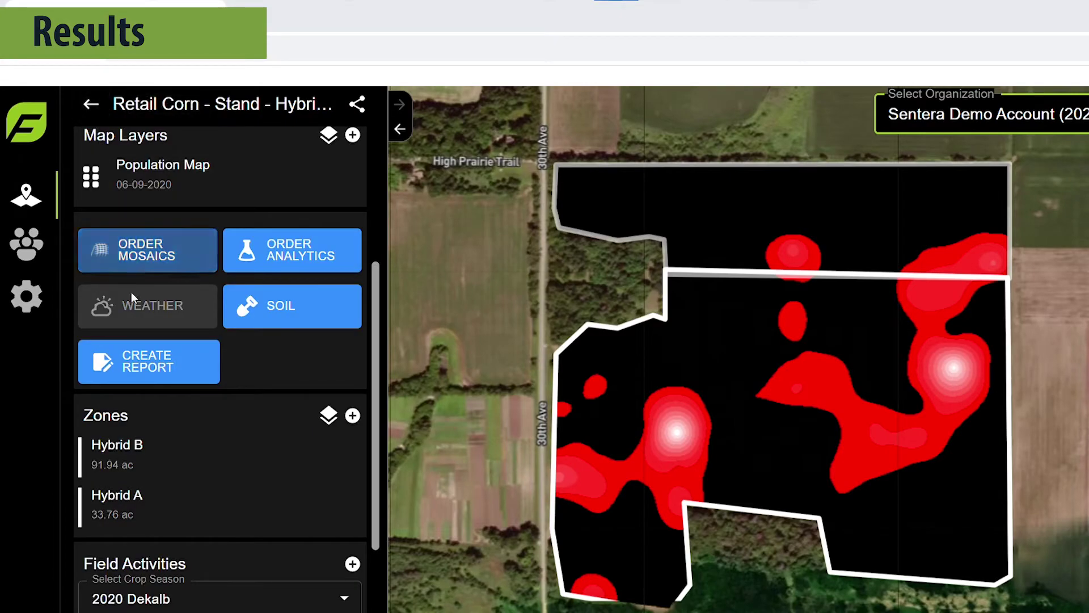
- Create a field report from the map and retitle it 'Underperforming Areas'
click(137, 368)
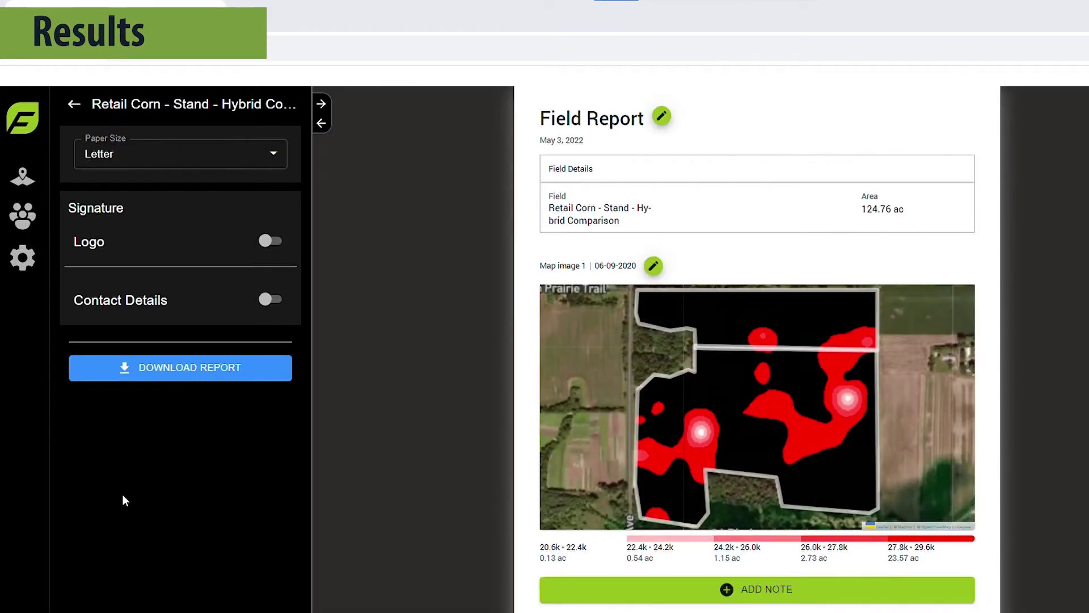
click(662, 117)
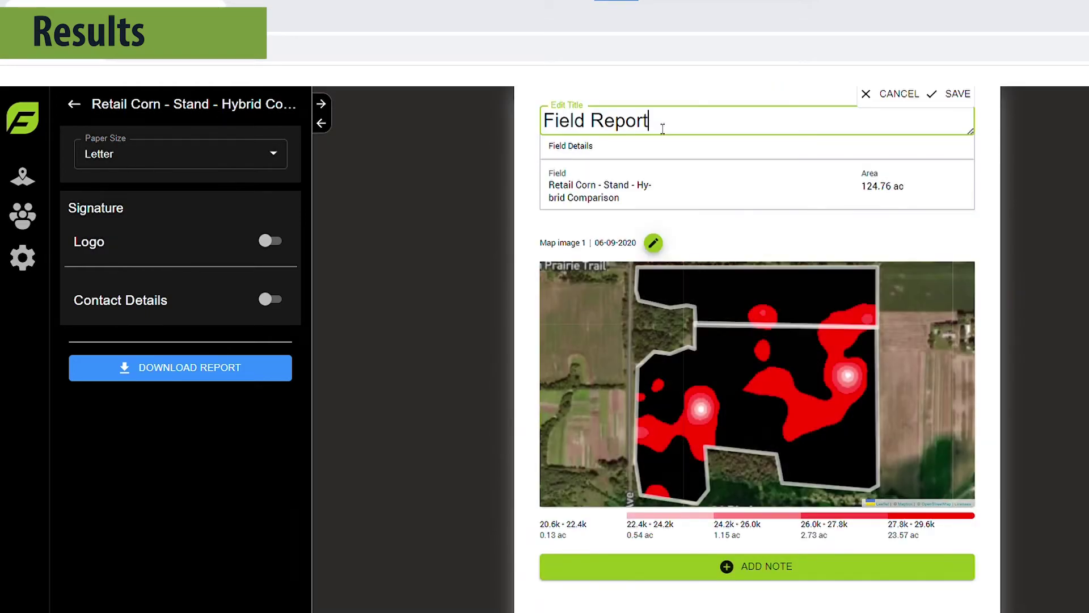
text(Underperforming)
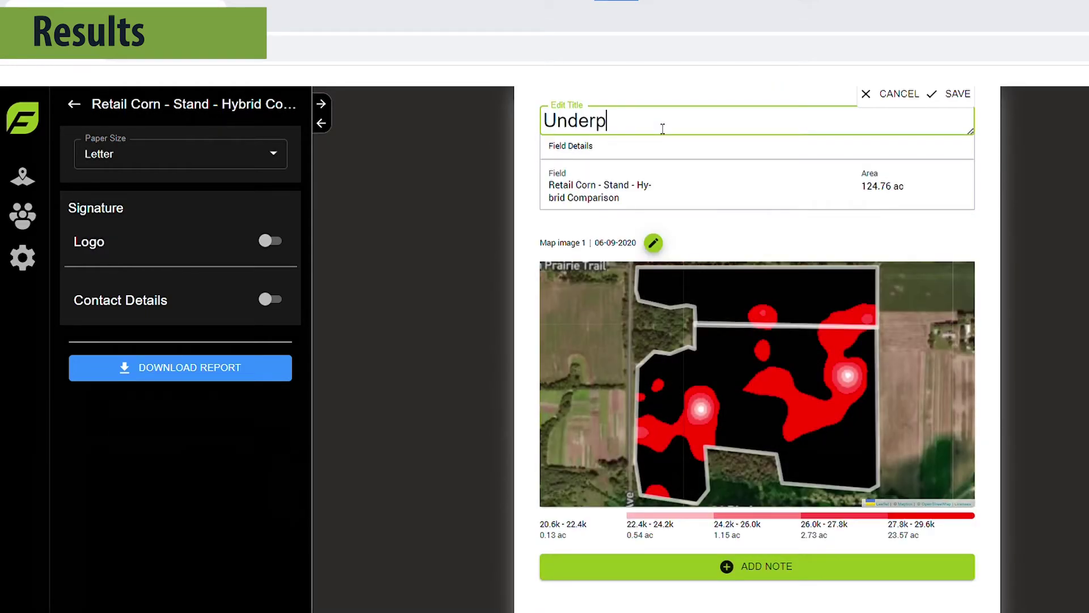
text( Areas)
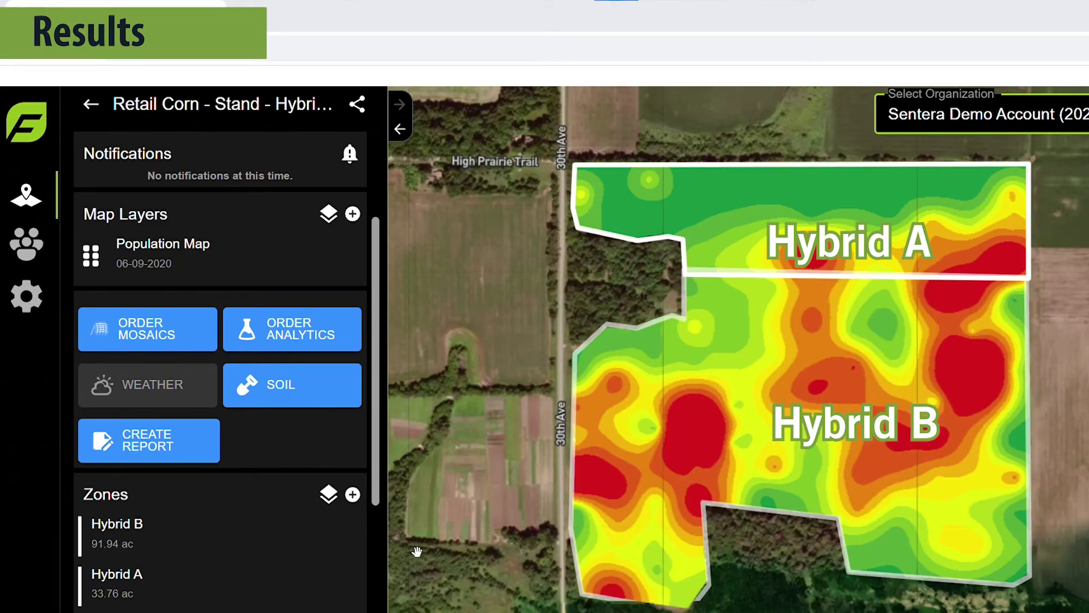
- Limit the Population Map range to 20.6k–29.9k with Equal Spacing bins and view the bin table
click(163, 249)
drag(111, 451, 283, 455)
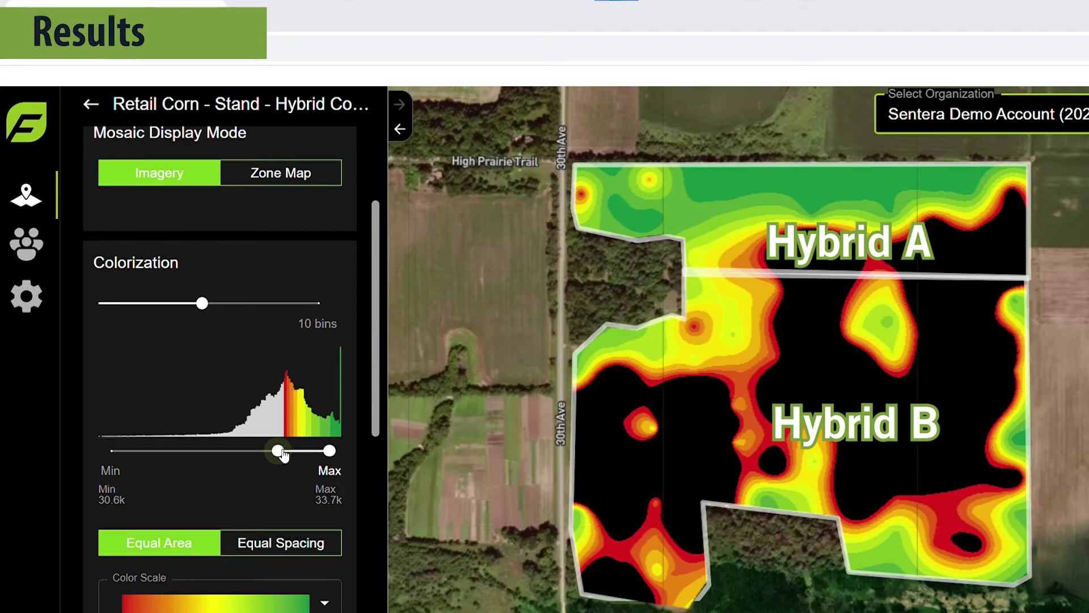
drag(283, 456, 103, 453)
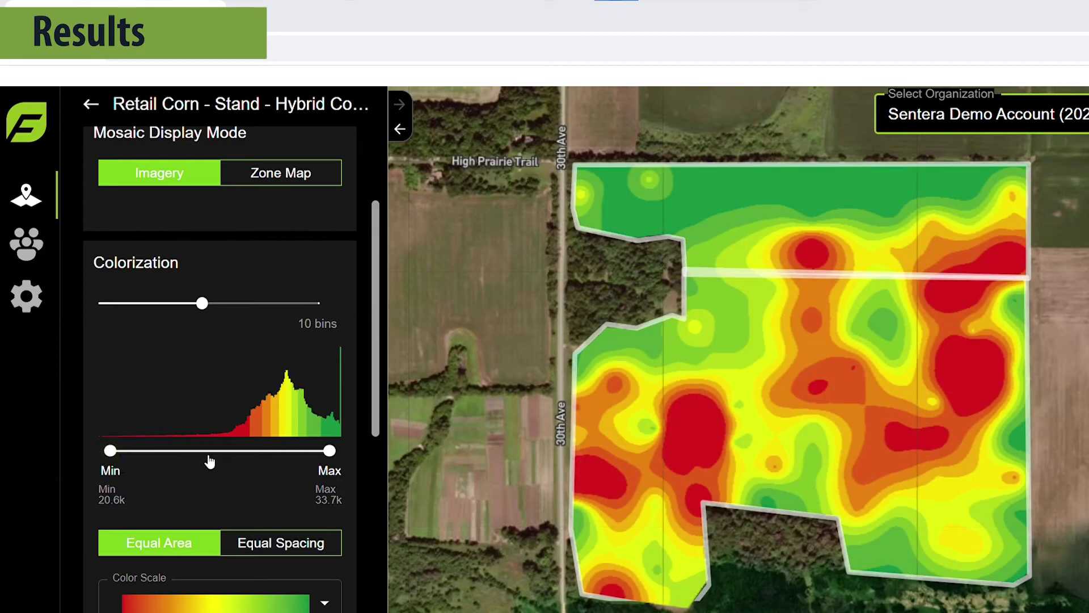
scroll(267, 414, down, 1)
drag(331, 371, 273, 379)
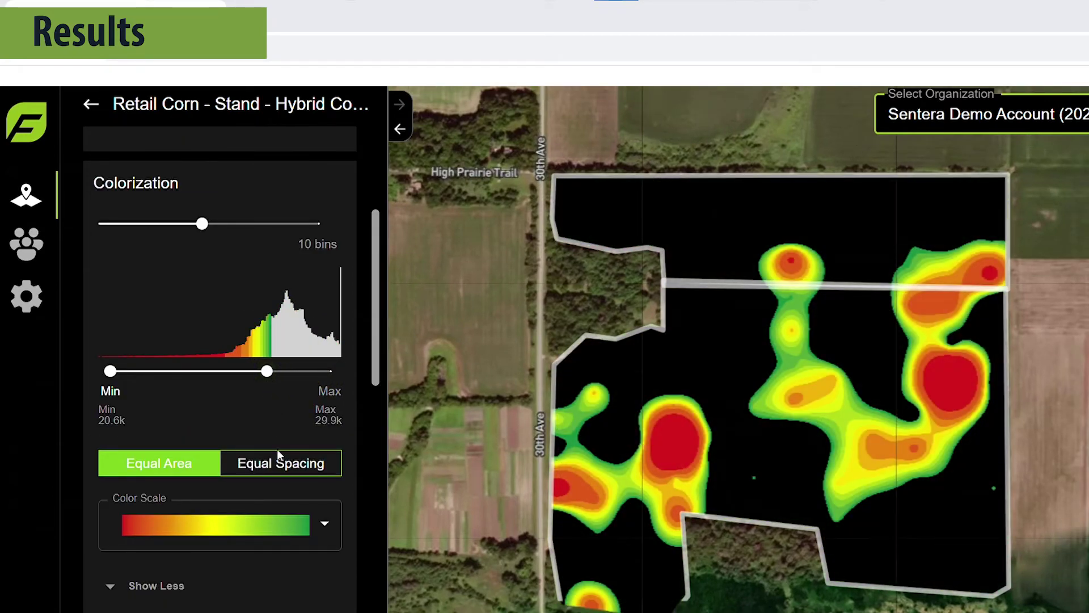
click(282, 469)
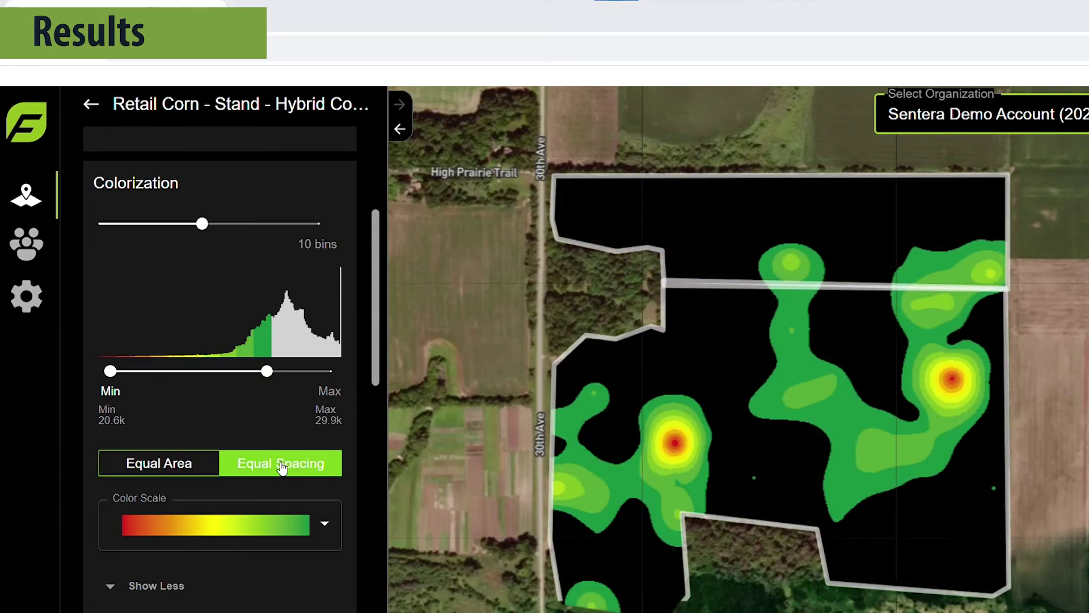
scroll(282, 469, down, 5)
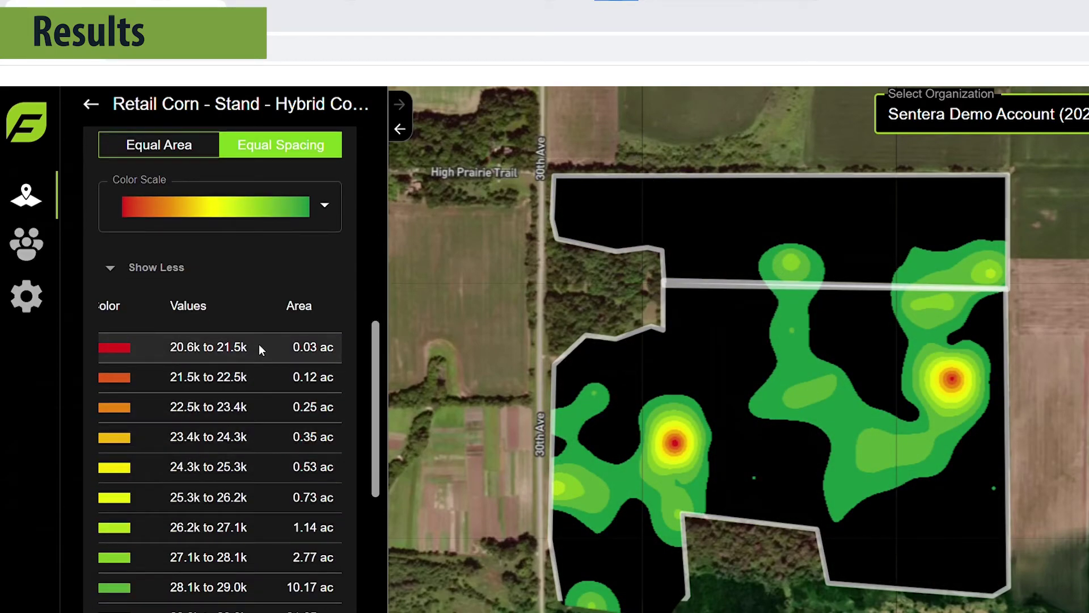